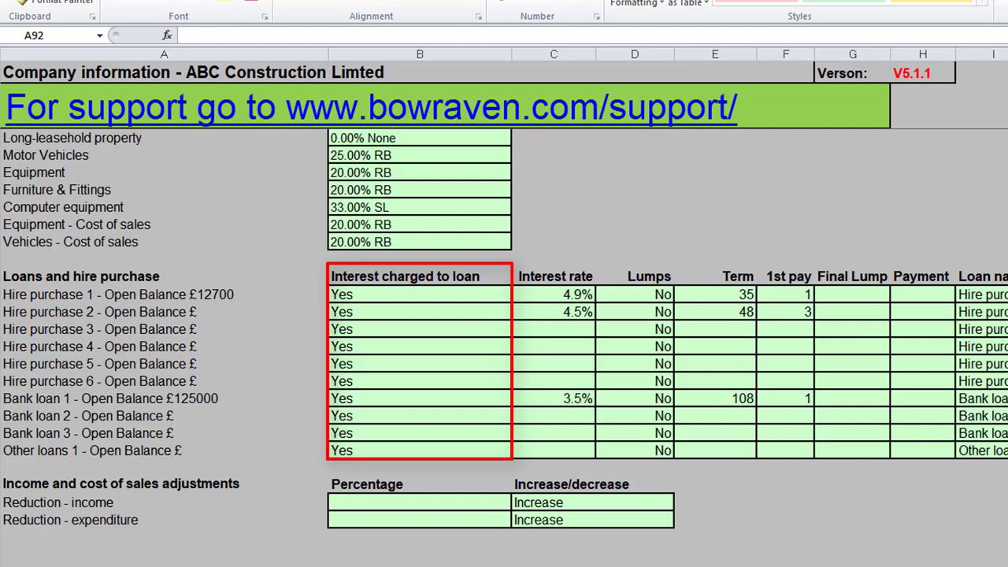
Step: Check the interest-charged-to-loan options and the interest rate guidance for Hire purchase 1
left_click(400, 297)
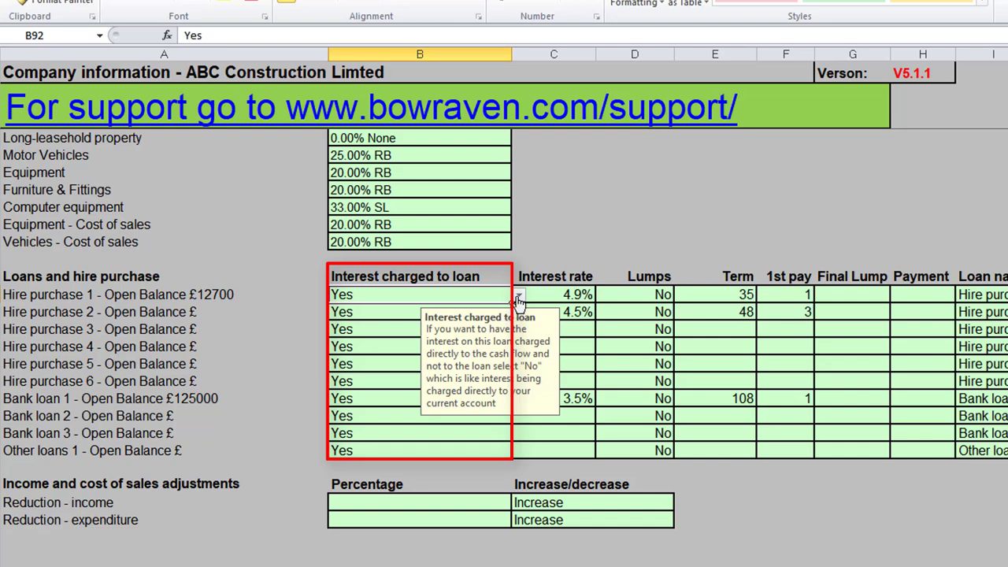
left_click(519, 299)
left_click(428, 320)
left_click(554, 295)
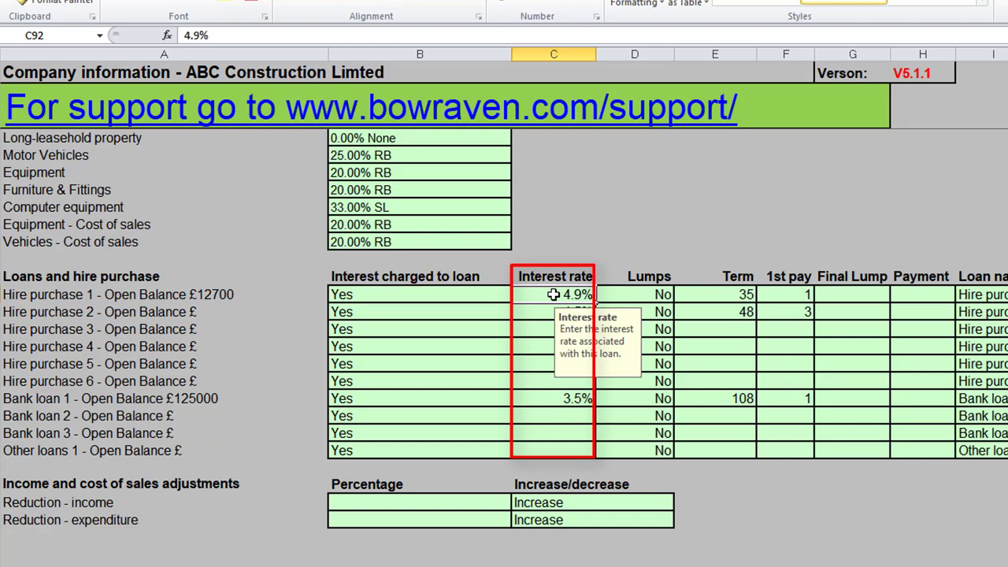
Step: Set Lumps to Yes for Hire purchase 1 in the loans and hire purchase table
left_click(618, 297)
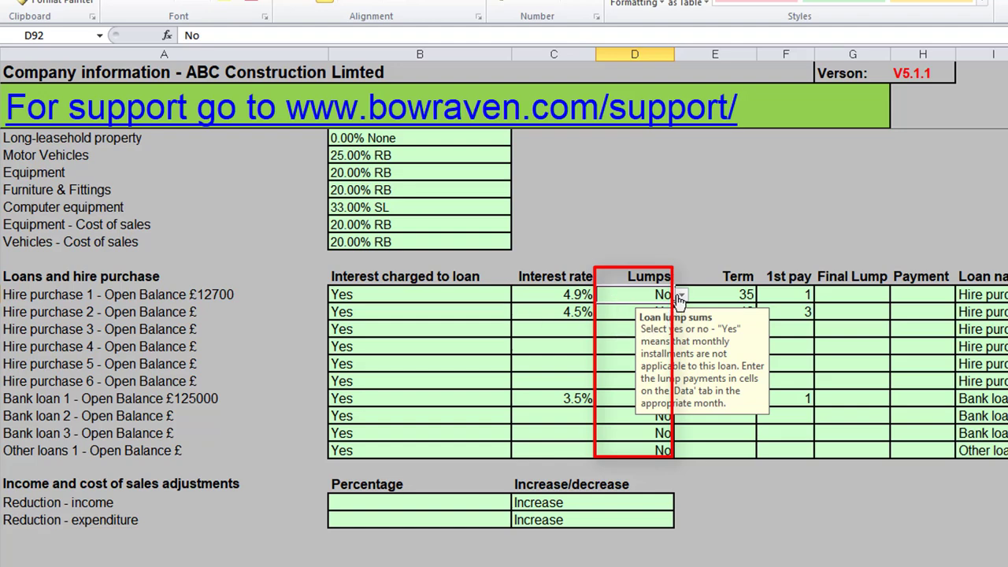
left_click(680, 295)
left_click(610, 309)
left_click(682, 296)
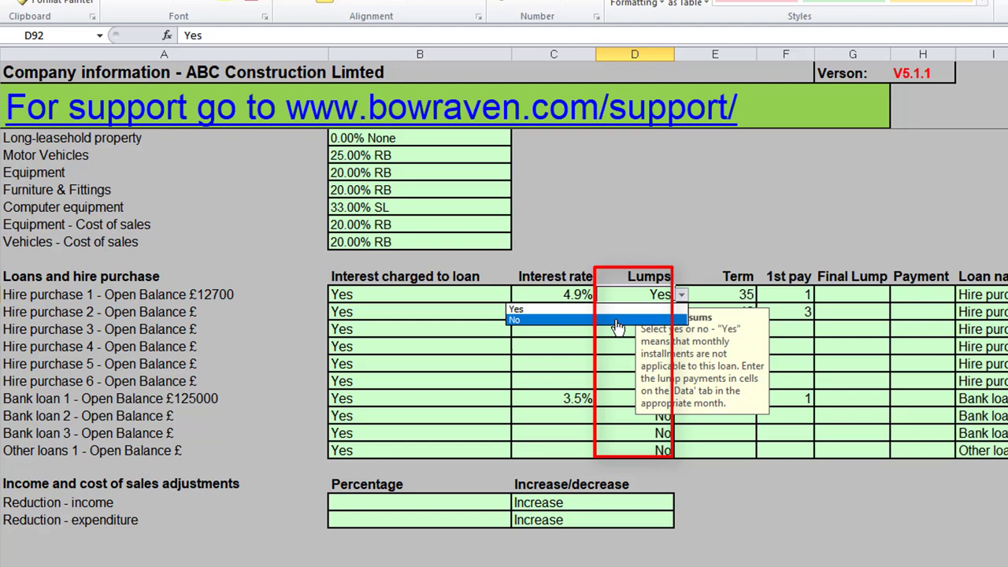
left_click(618, 322)
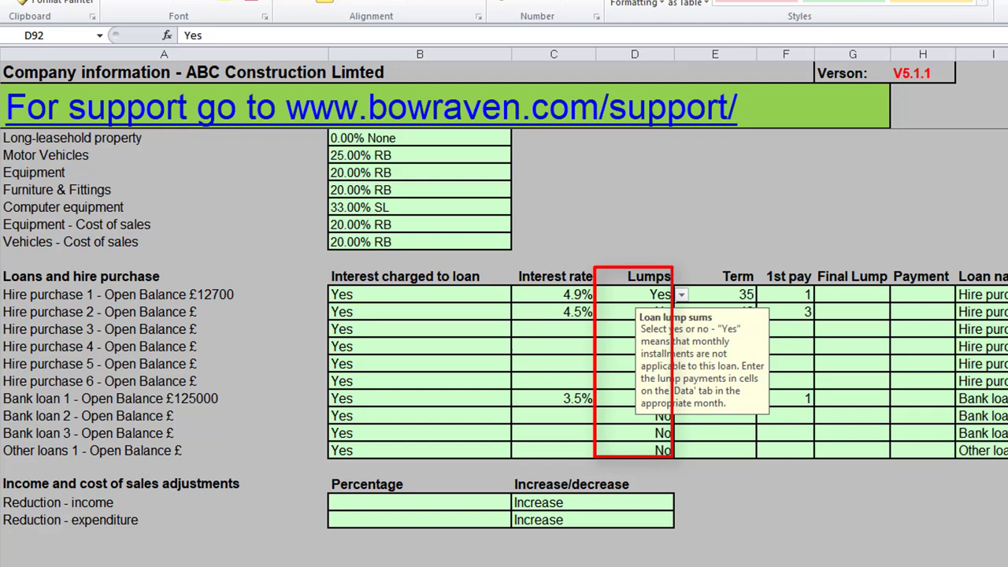
Step: Check the loan term guidance and the selectable first installment months for Hire purchase 1
left_click(725, 294)
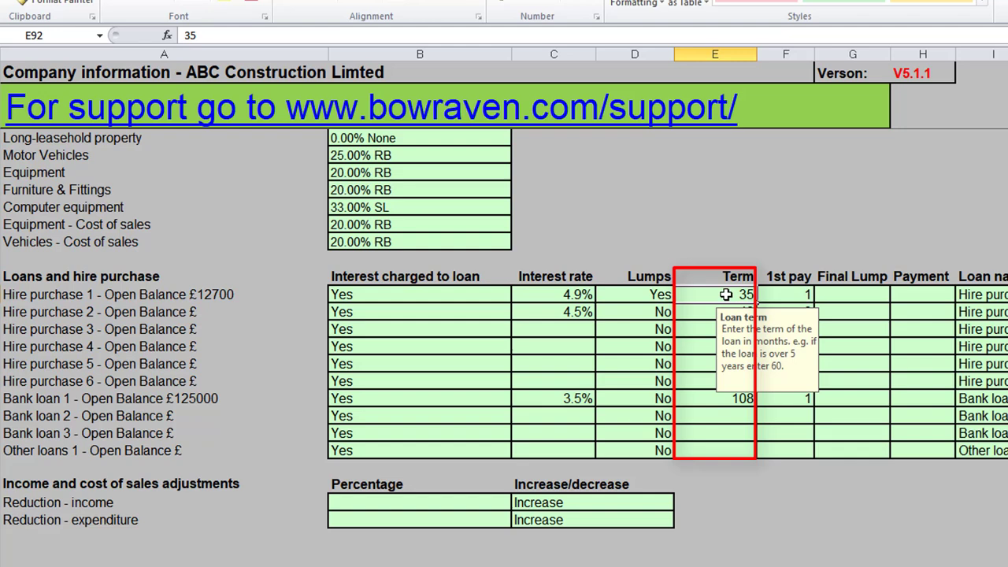
left_click(785, 297)
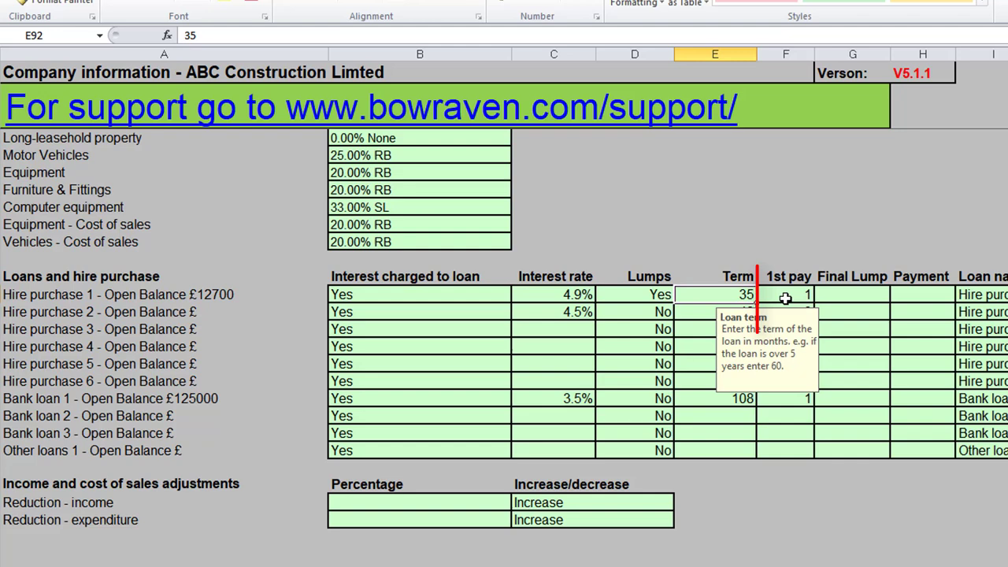
left_click(785, 298)
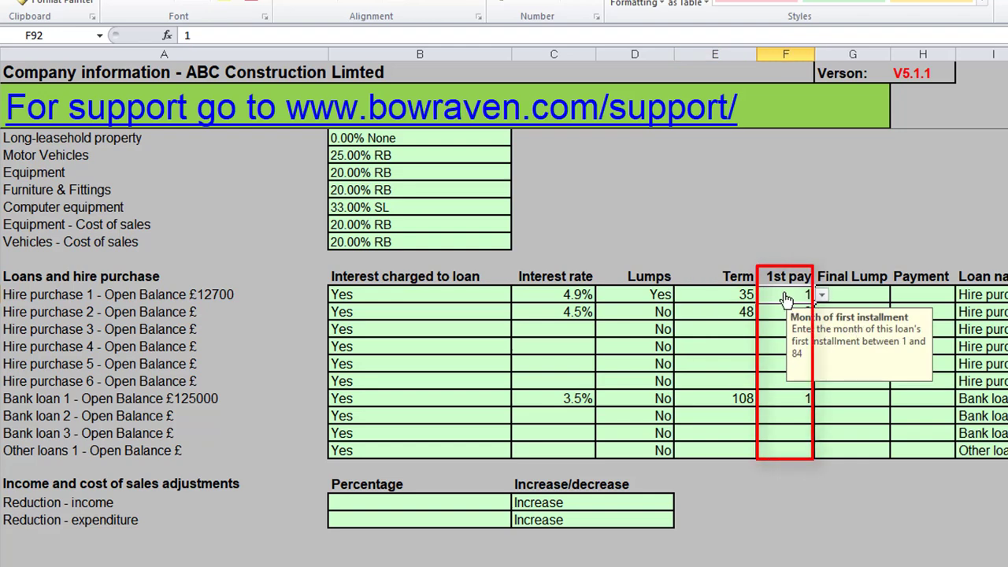
left_click(821, 296)
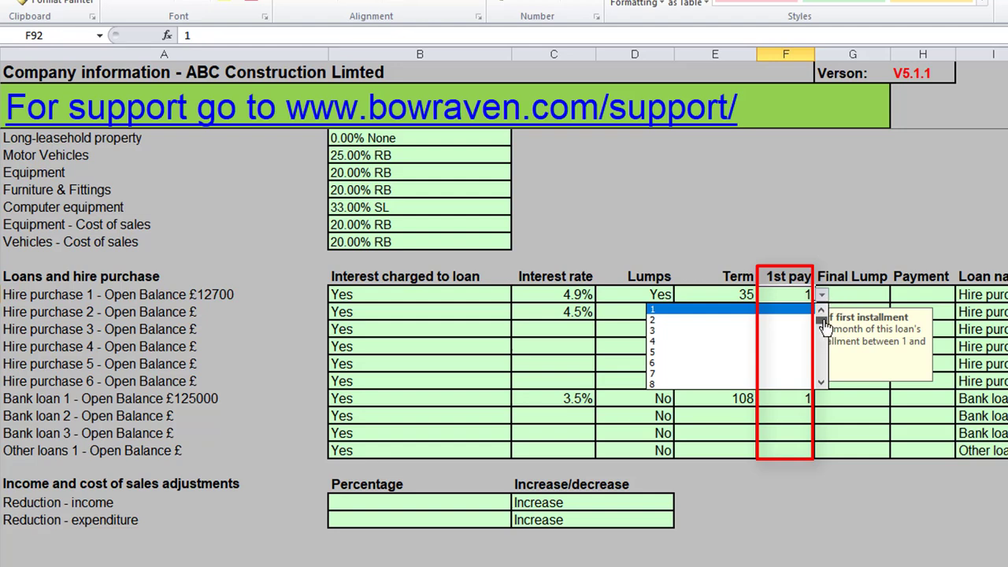
mouse_move(823, 323)
left_mouse_down()
mouse_move(821, 385)
mouse_move(823, 319)
left_mouse_up()
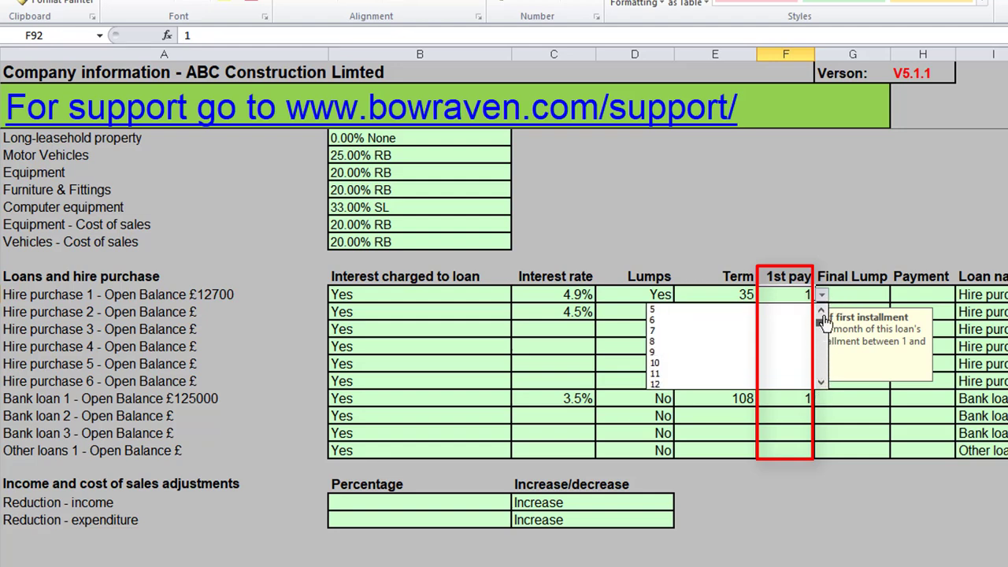
Step: Review the guidance for Hire purchase 1's final lump, lump sums and payment override entries
left_click(875, 293)
left_click(871, 291)
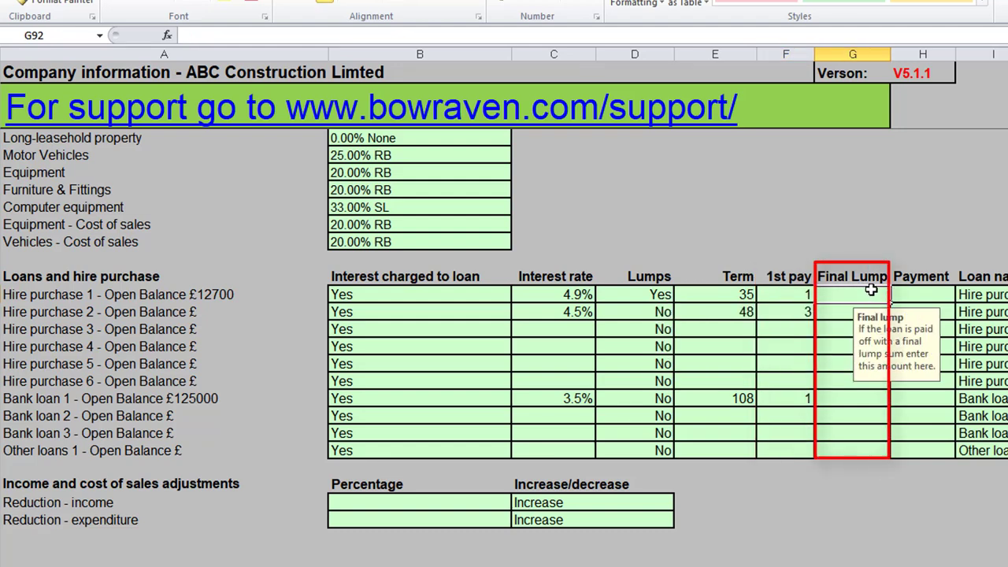
left_click(653, 295)
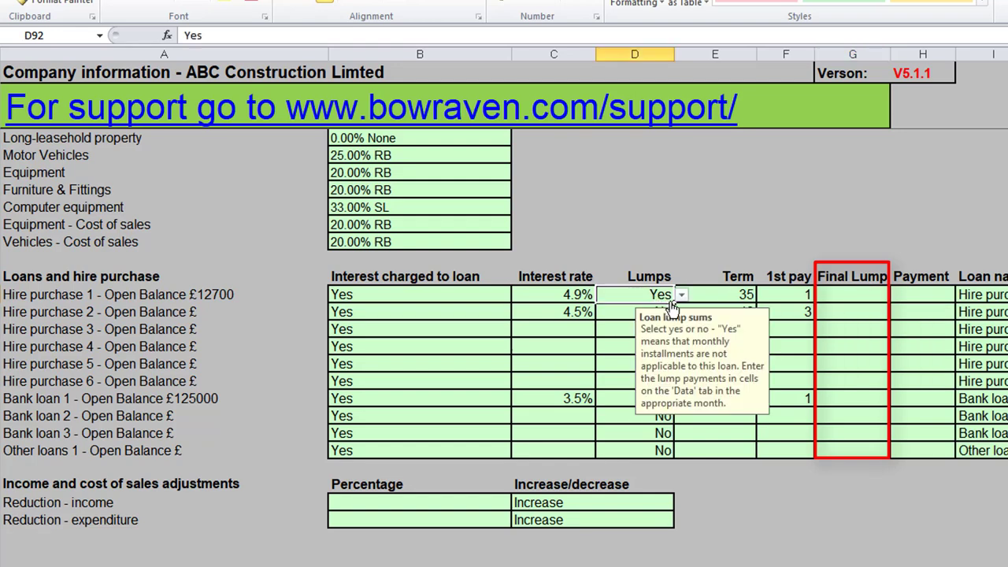
left_click(871, 294)
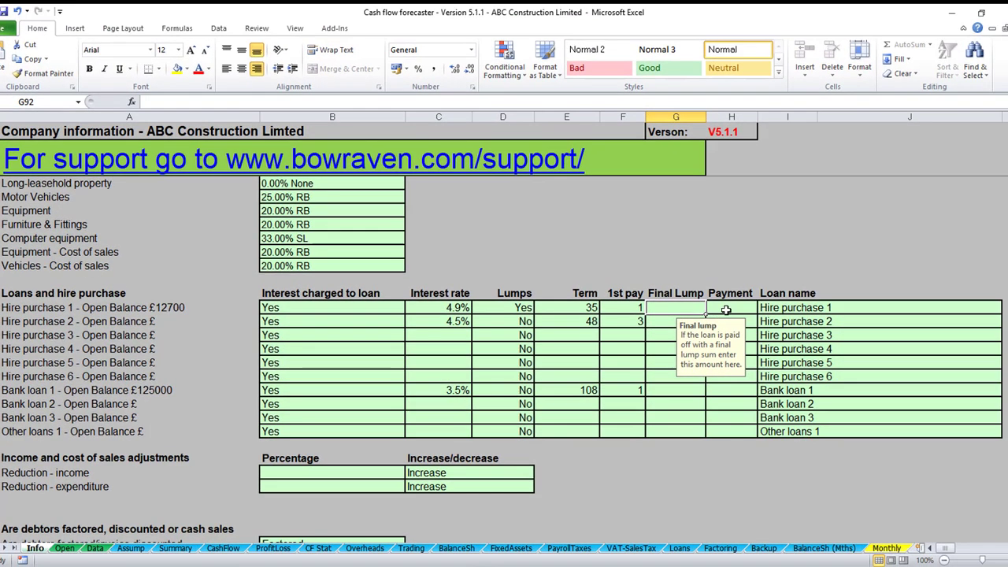
left_click(916, 295)
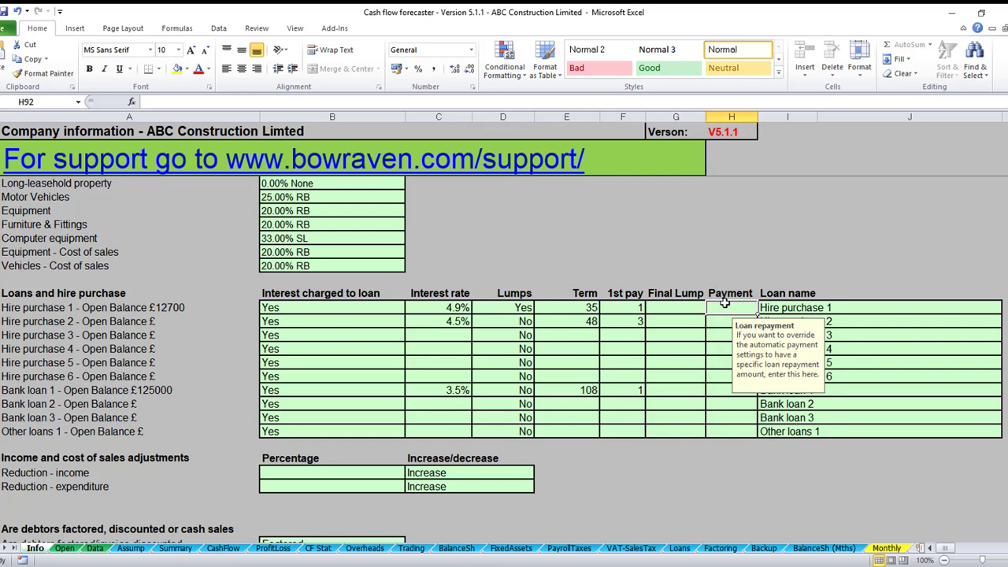
Step: Check Hire purchase 1's loan name options and find the loan type headings on the same sheet that supply them
left_click(788, 307)
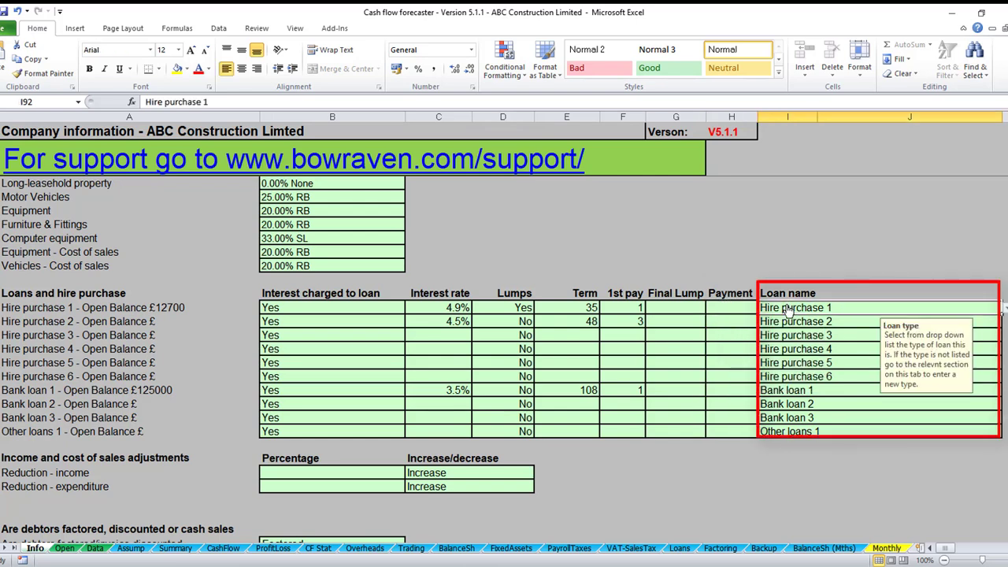
left_click(1003, 312)
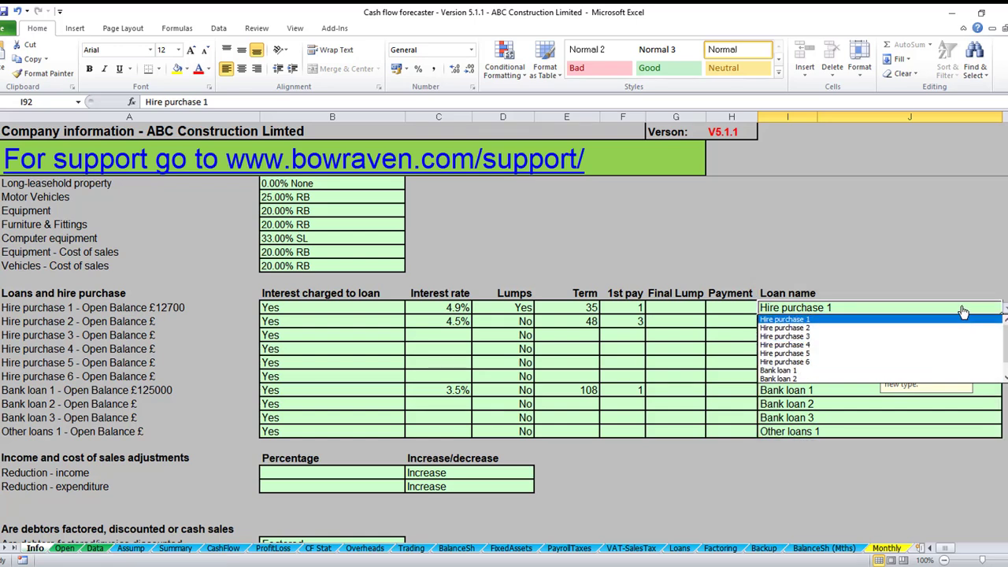
left_click(965, 318)
scroll(833, 288, "down", 1)
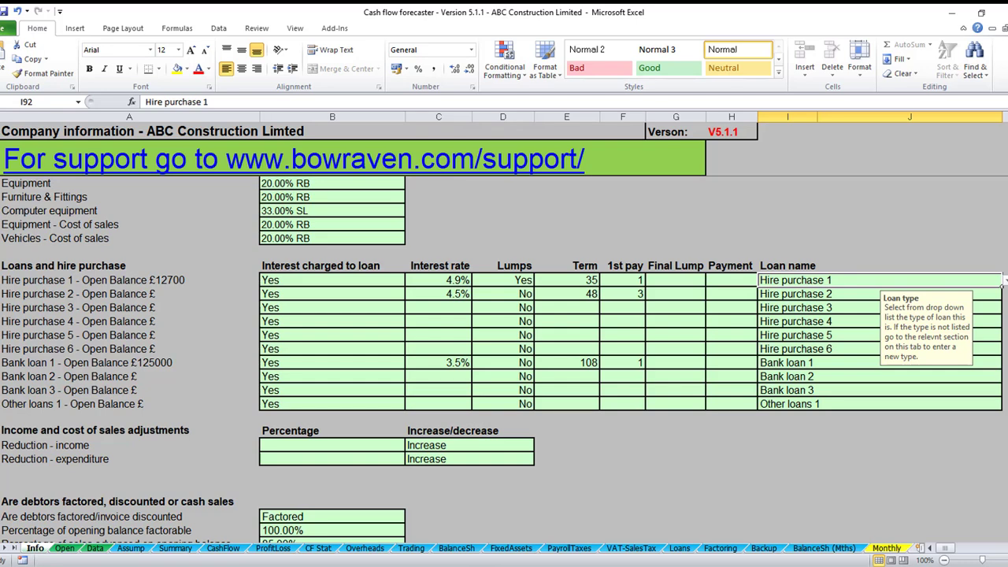
scroll(504, 358, "down", 9)
scroll(313, 262, "down", 20)
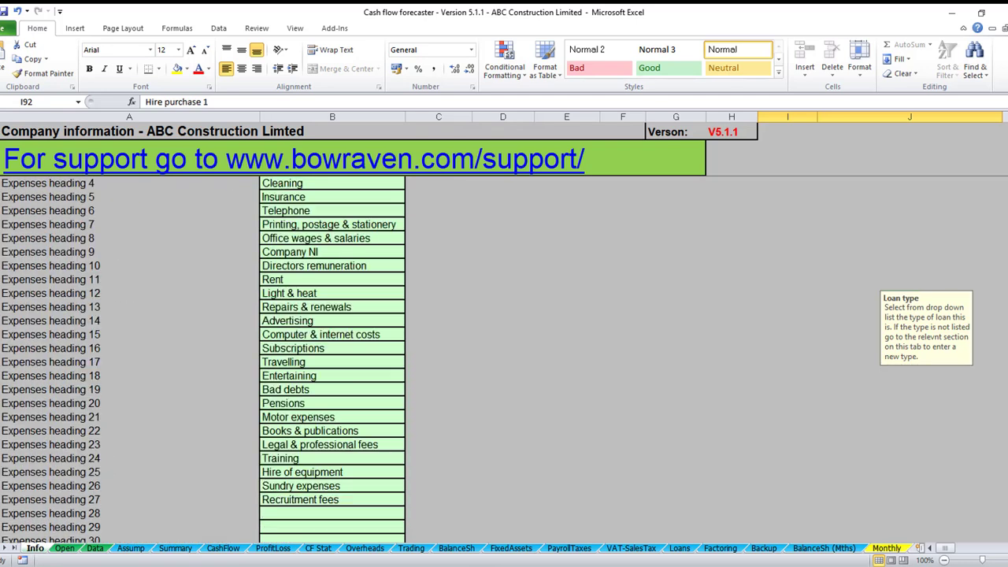
left_click(306, 246)
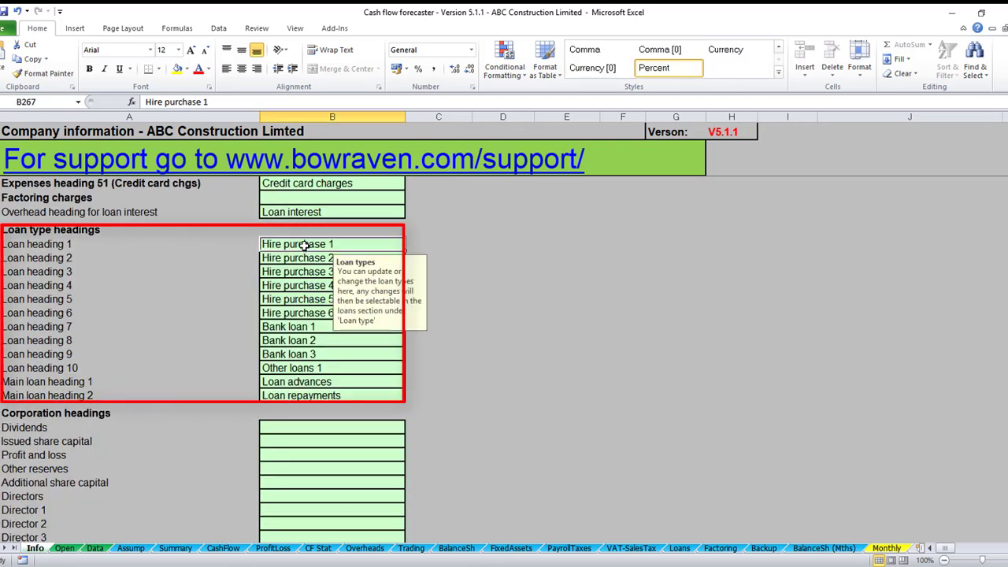
left_click(296, 314)
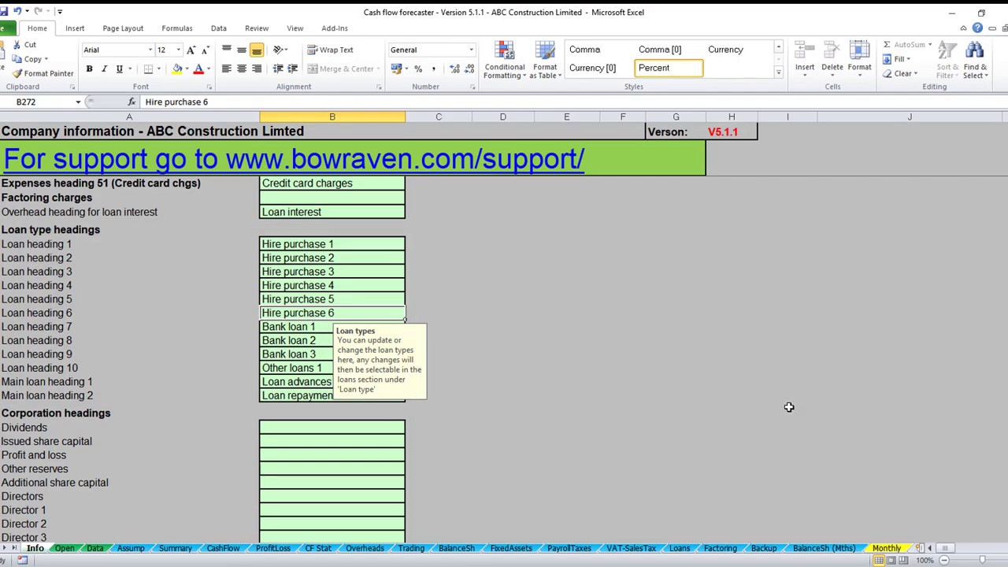
Step: Return to the loans and hire purchase table and view the loan name options for Hire purchase 2
mouse_move(1007, 327)
left_mouse_down()
mouse_move(1007, 263)
mouse_move(1007, 320)
left_mouse_up()
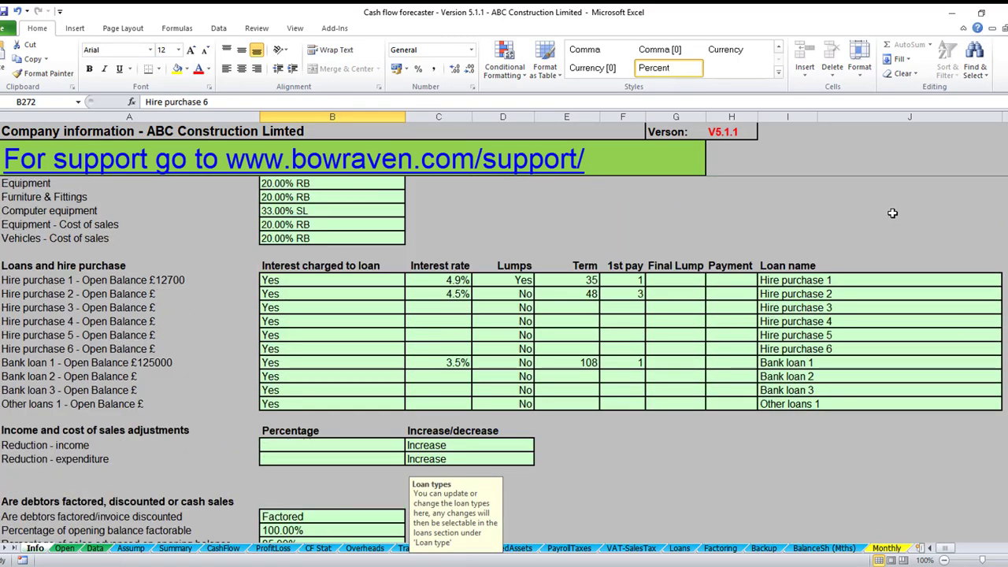
left_click(882, 293)
left_click(1004, 293)
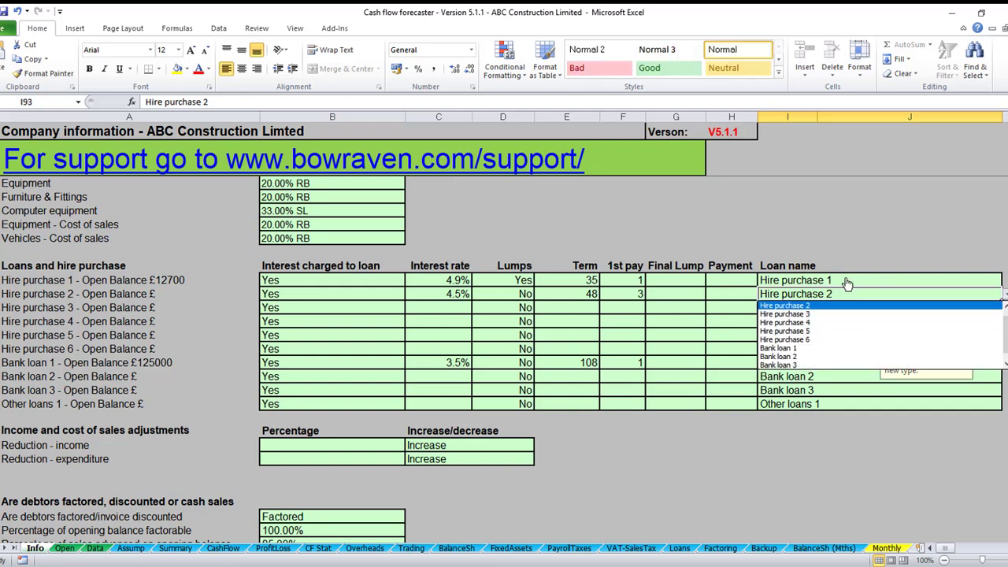
Step: On the Open sheet, enter 5000 as the opening balance of Hire purchase 3 at 1 January 2018
left_click(64, 551)
left_click(64, 549)
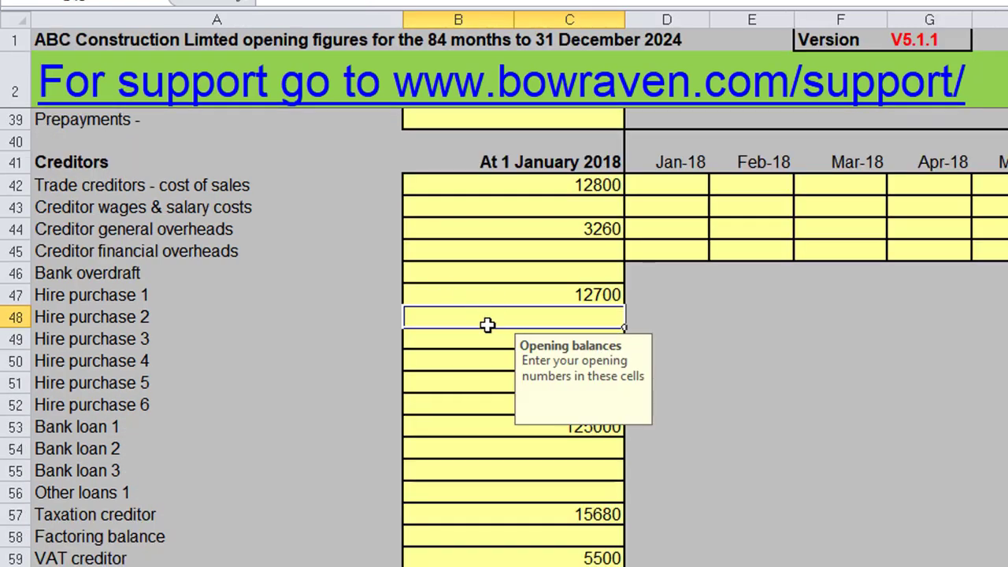
left_click(444, 342)
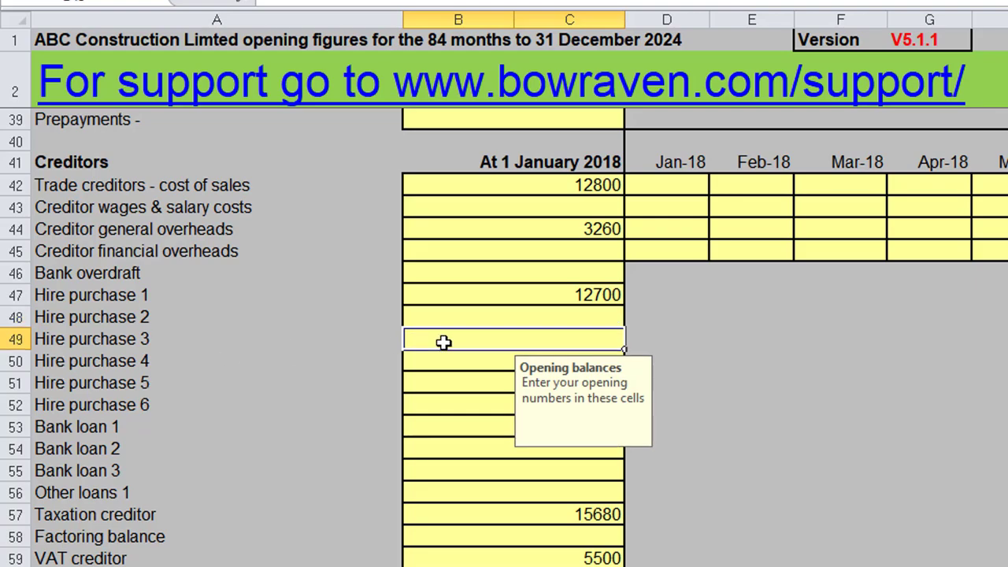
type("5000")
key("Return")
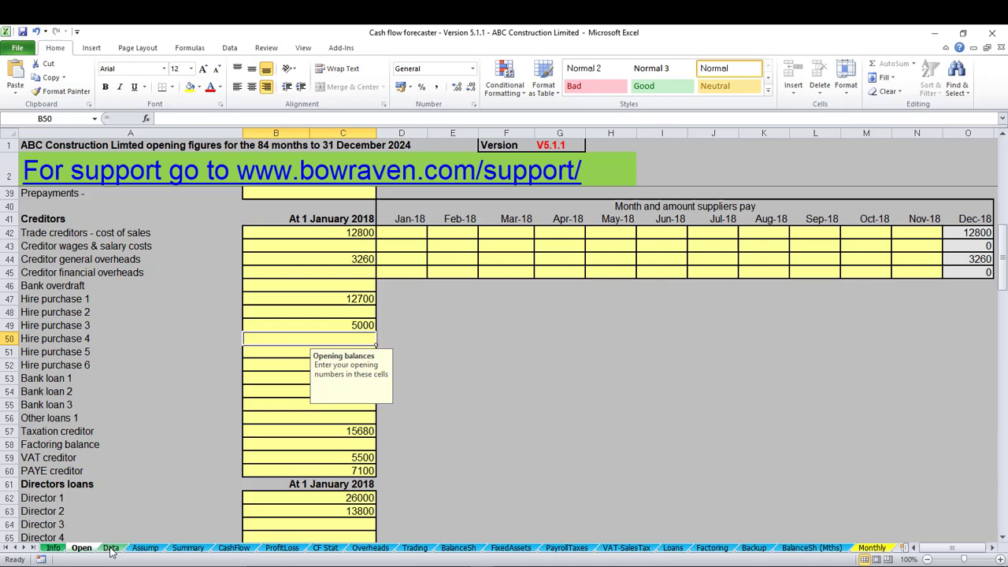
Step: On the Data sheet, examine the loan advances and the monthly lump payment cells, starting with Hire purchase 1 in Jan-18
left_click(110, 548)
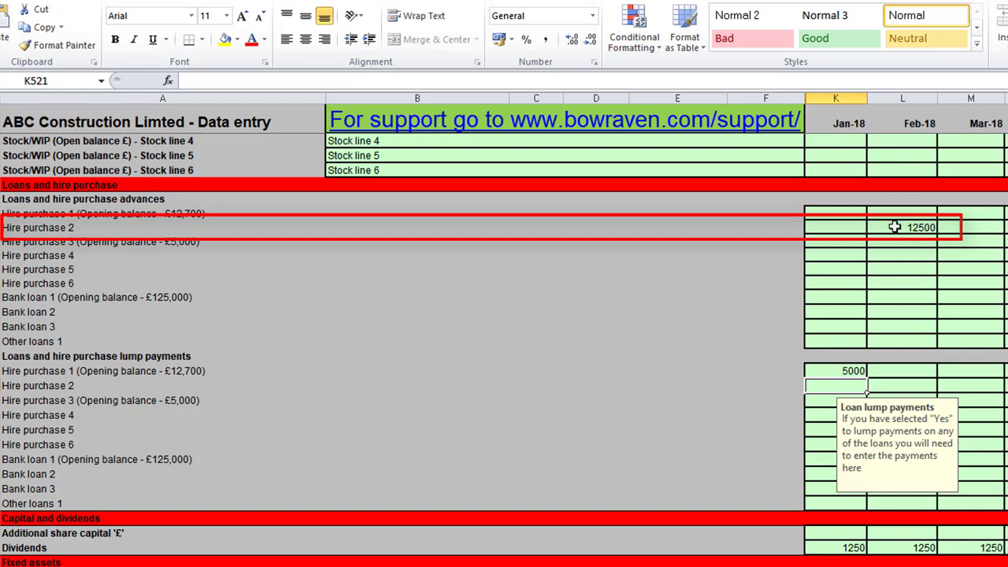
left_click(825, 370)
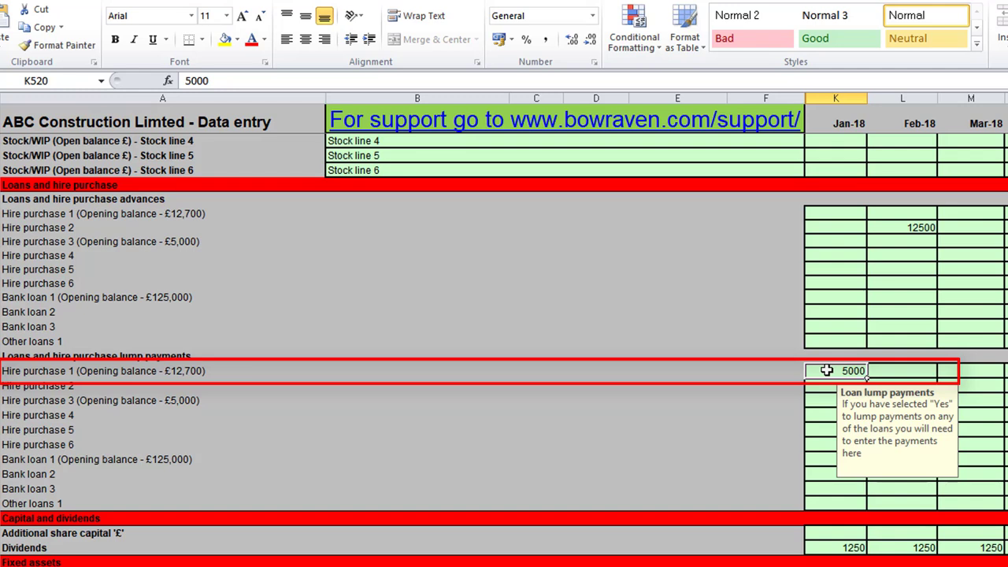
key("Right")
key("Down")
key("Right")
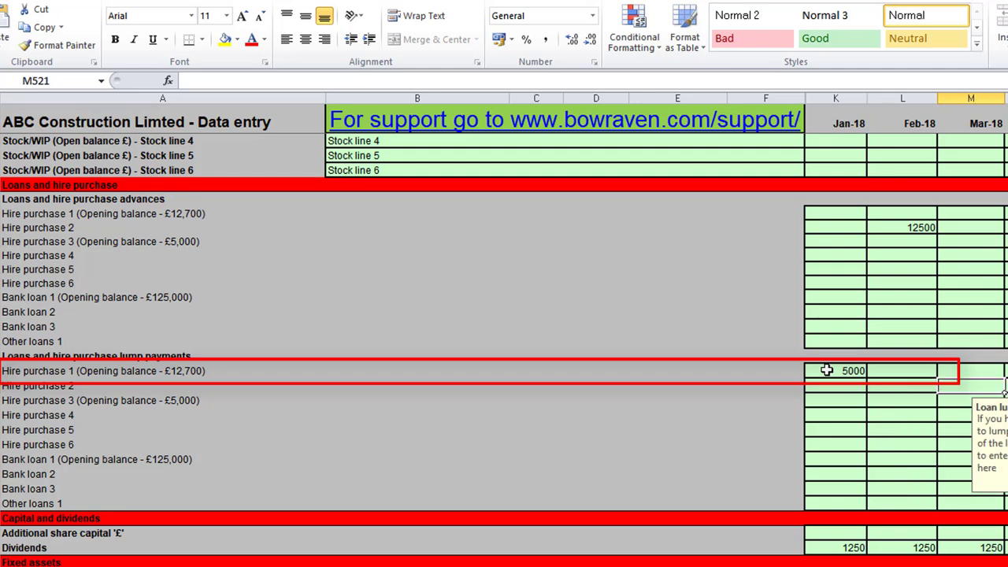
key("Right")
key("Down")
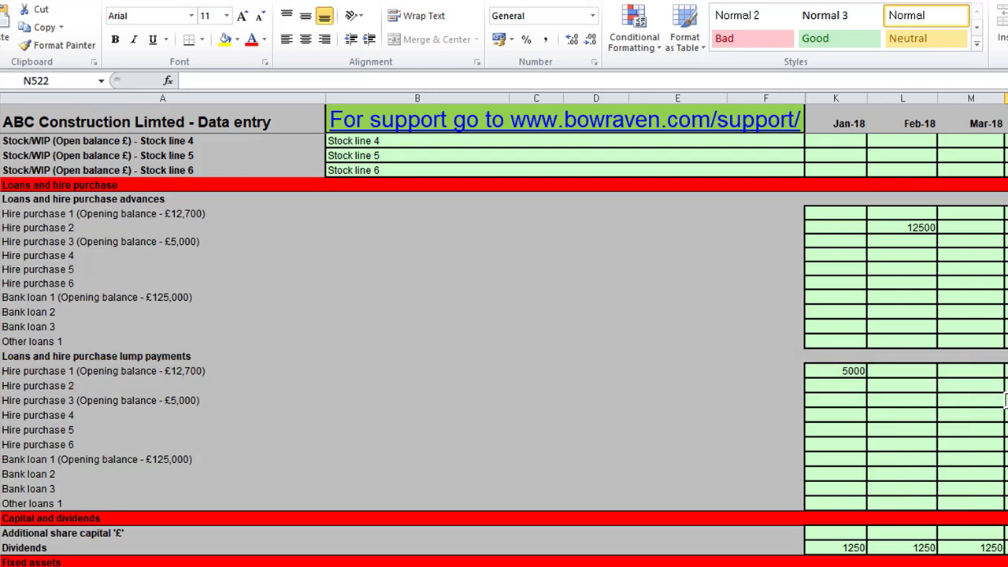
Step: Clear the opening balance of Hire purchase 3 on the Open sheet
key("ctrl+Page_Down")
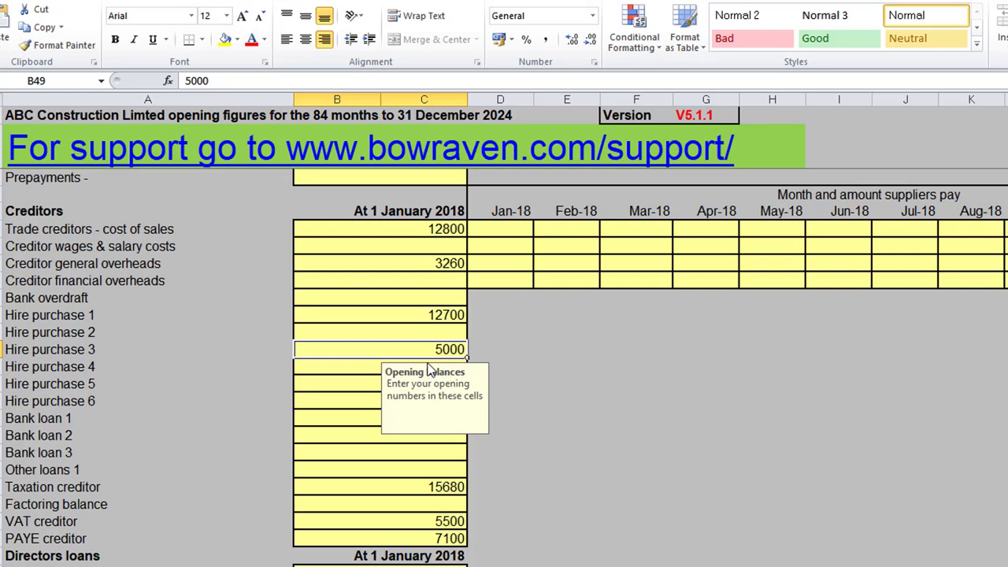
scroll(417, 354, "down", 10)
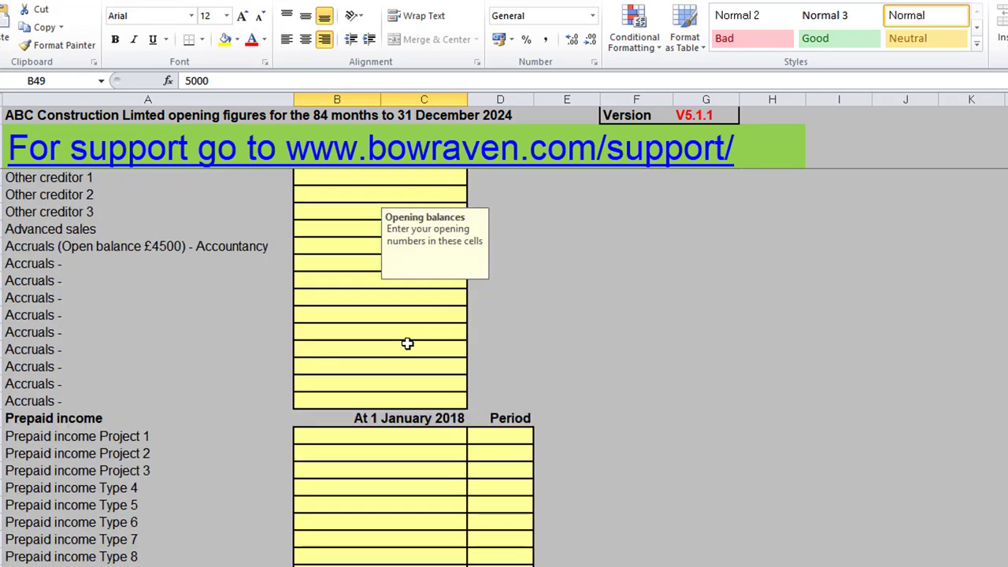
scroll(407, 344, "up", 11)
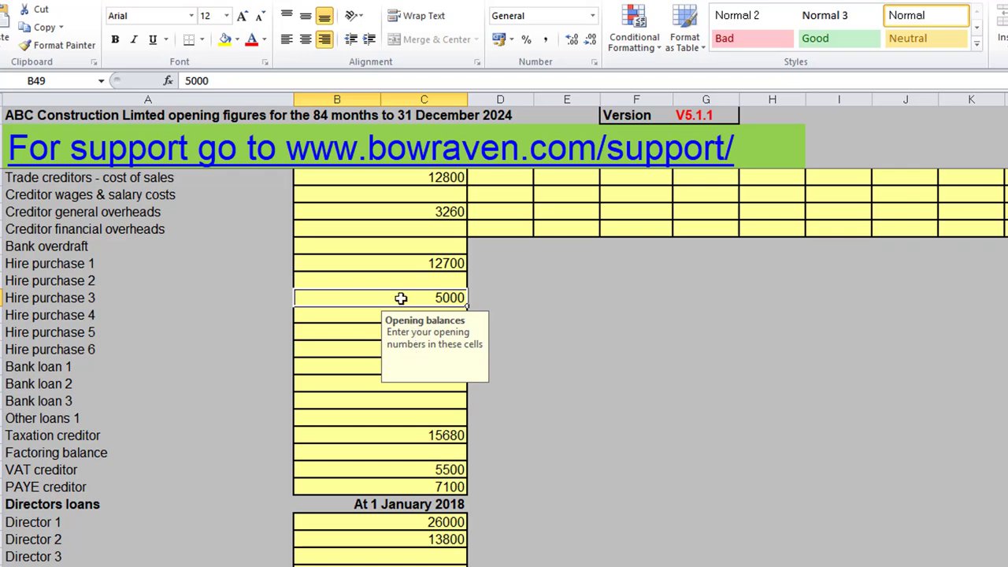
key("Delete")
Step: On the Info sheet, set Lumps to No for Hire purchase 1
key("ctrl+Page_Down")
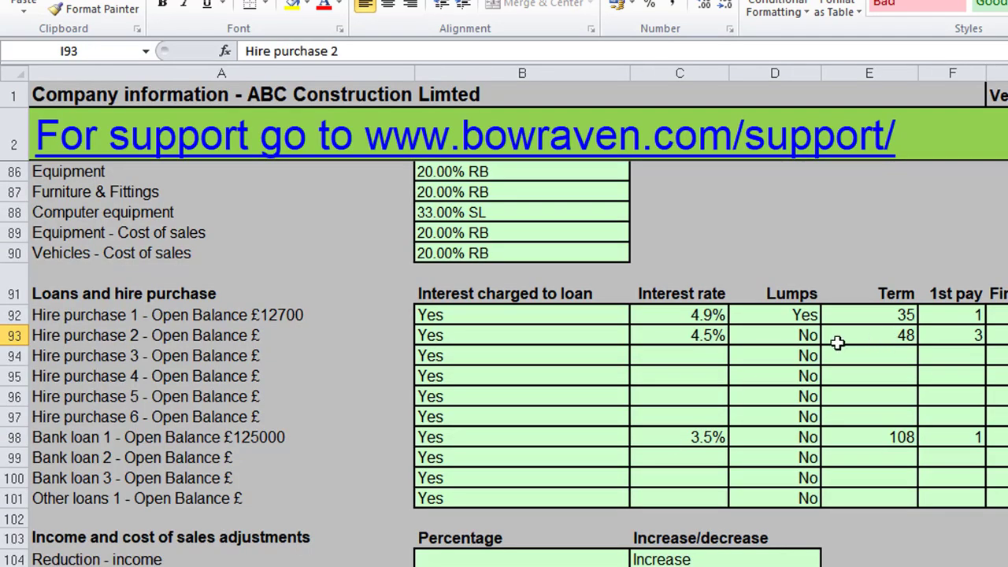
left_click(806, 315)
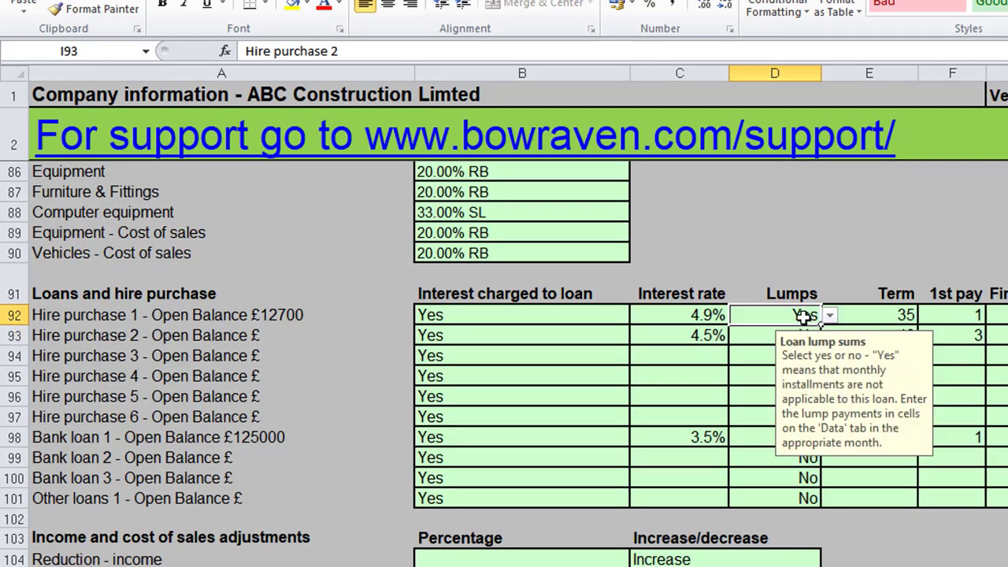
left_click(829, 318)
left_click(772, 346)
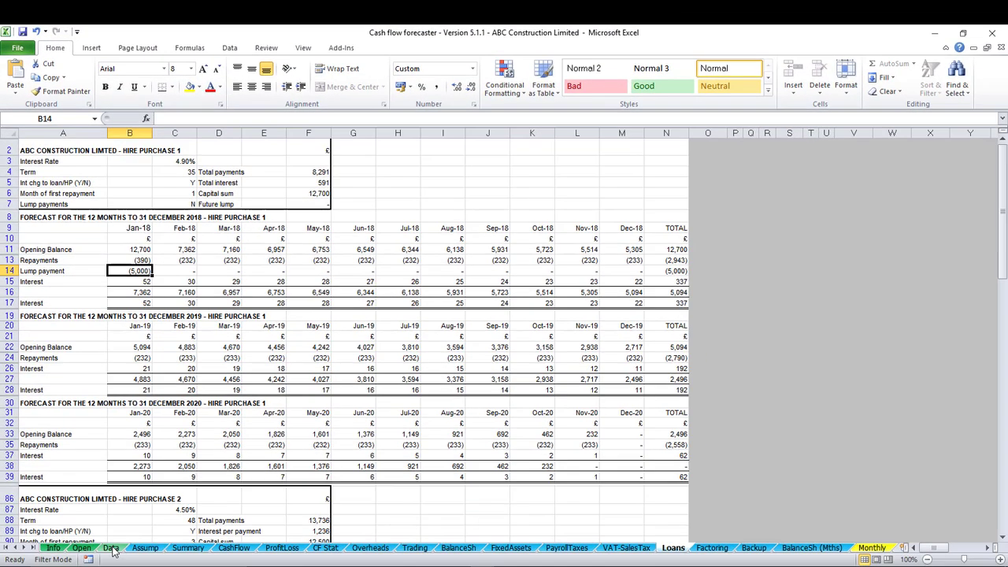
Step: Clear the Jan-18 lump payment of Hire purchase 1 on the Data sheet, and hide its empty Lump payment row on the Loans sheet
left_click(113, 547)
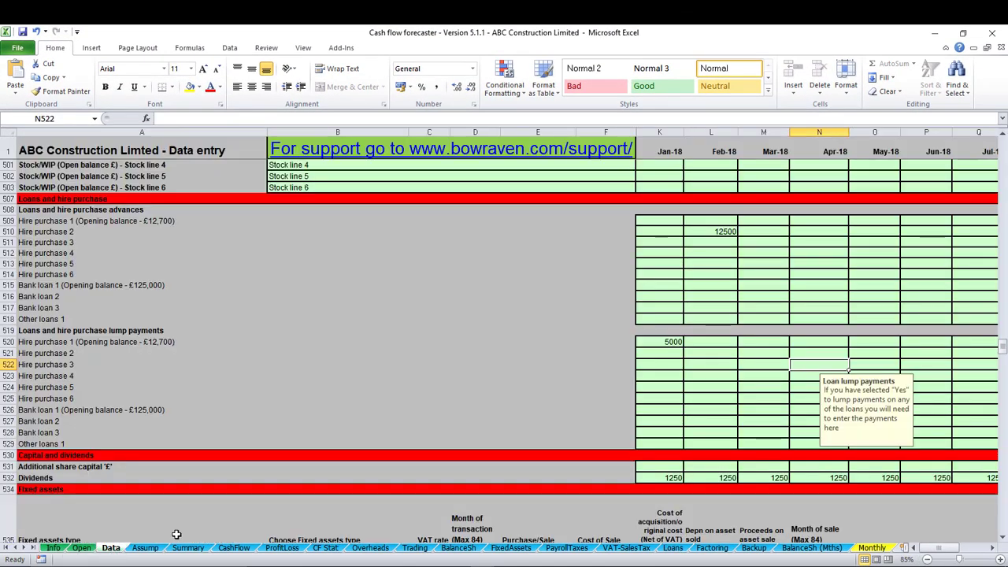
left_click(660, 346)
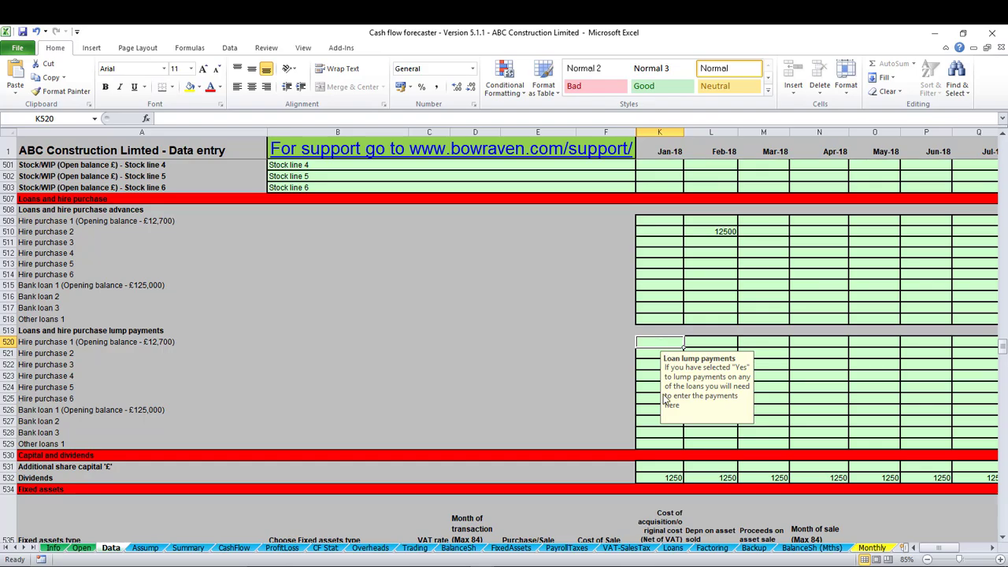
left_click(672, 547)
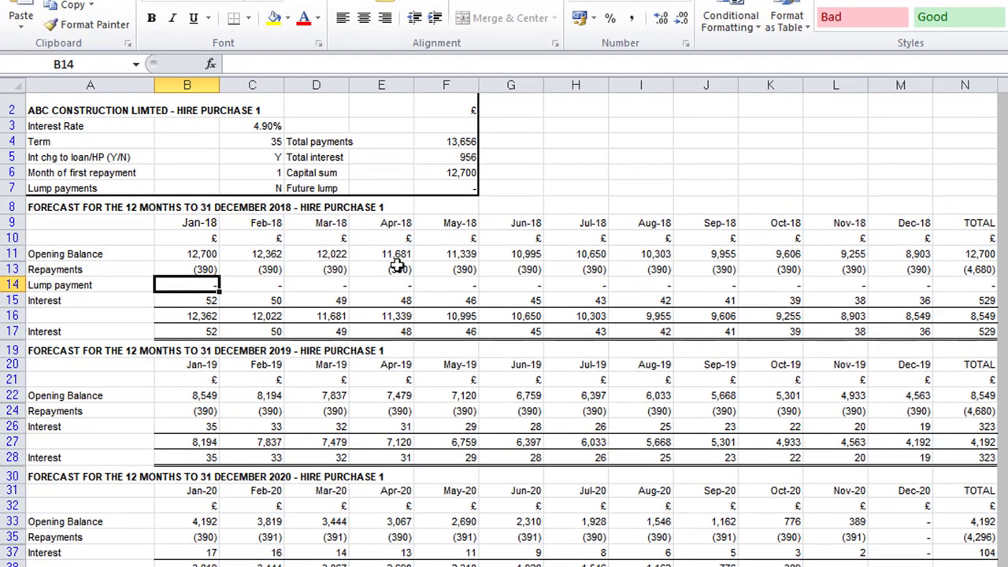
double_click(207, 286)
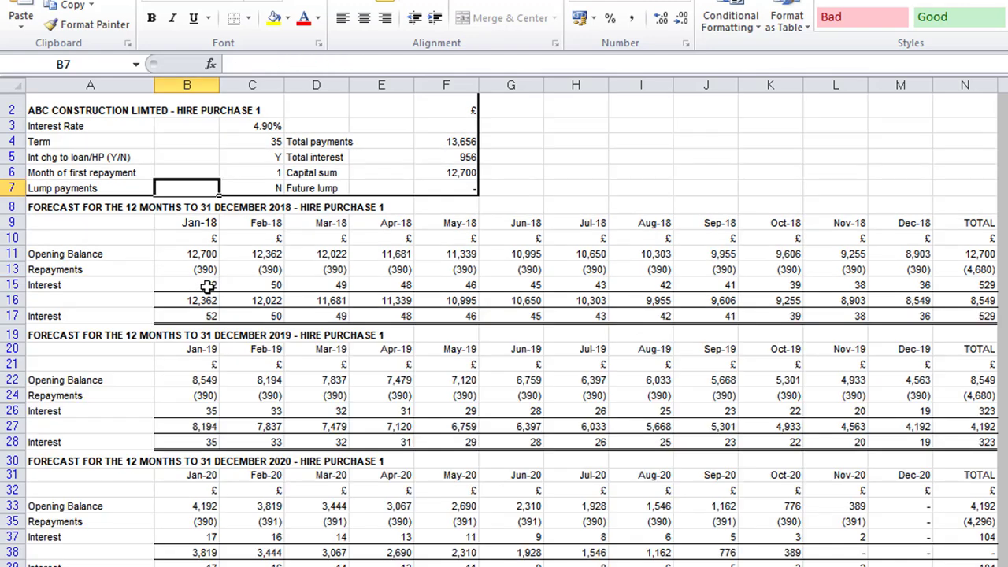
Step: On the Loans sheet, examine the yearly repayment and interest forecasts of Hire purchase 2 and Bank loan 1
scroll(227, 286, "down", 8)
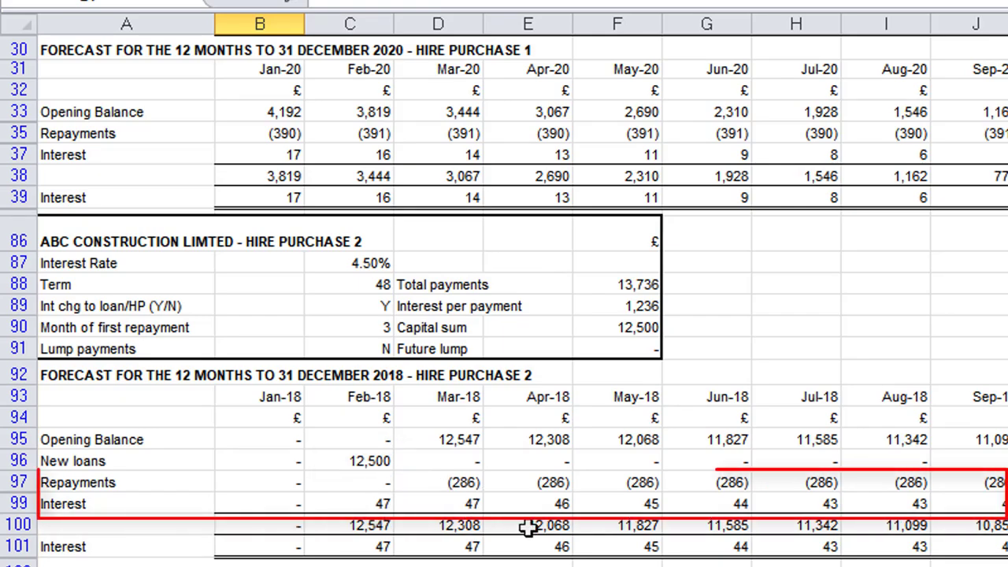
scroll(320, 427, "down", 4)
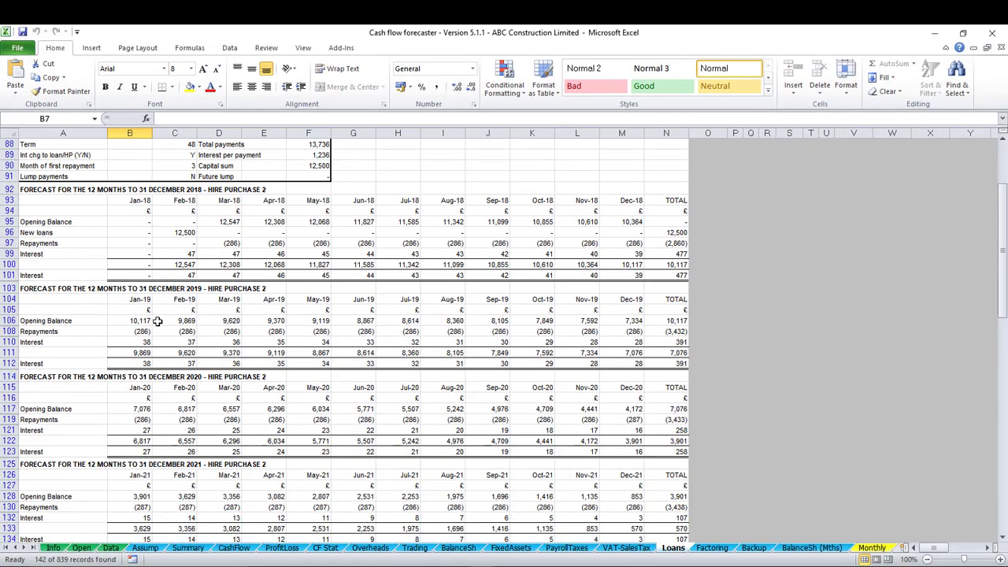
scroll(157, 321, "down", 12)
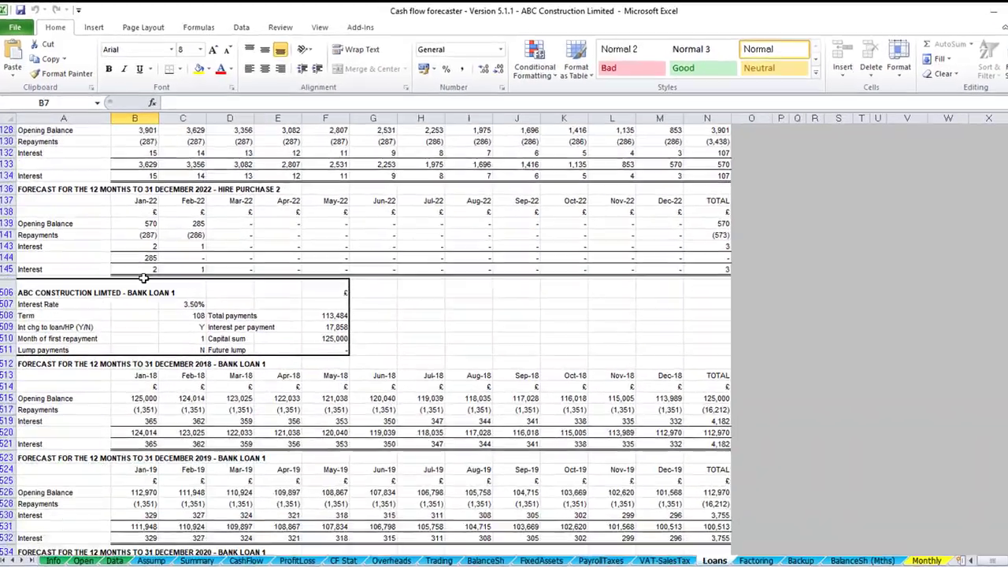
scroll(143, 278, "down", 4)
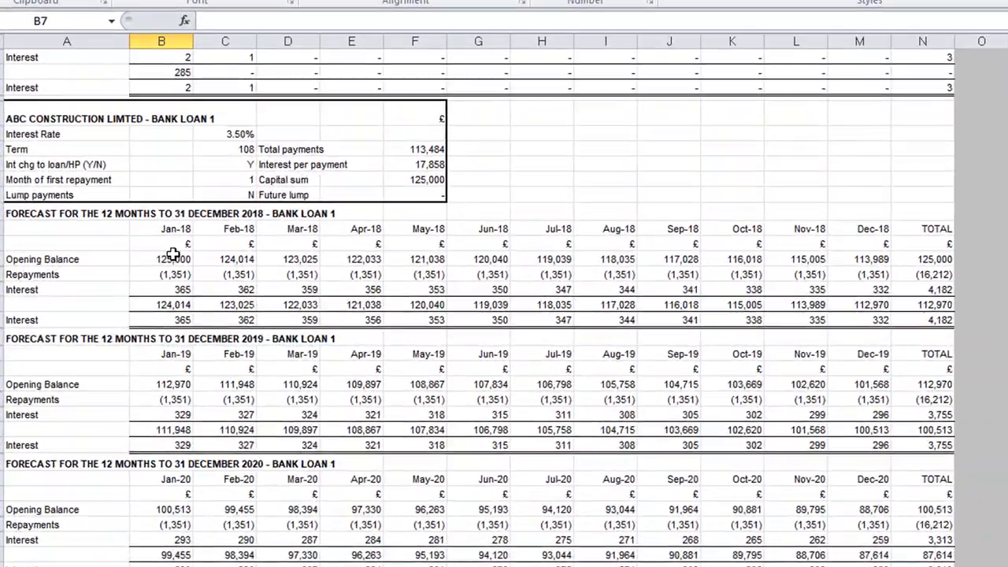